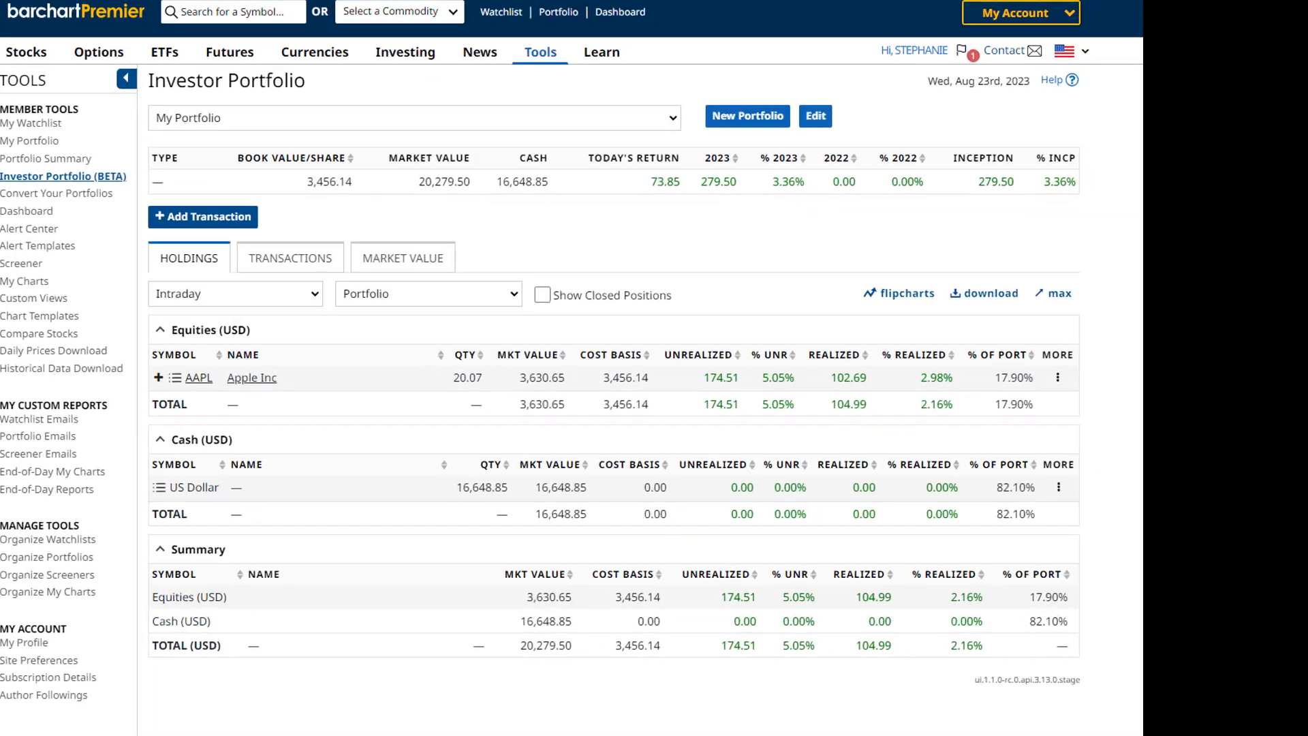
Review the Default Cash Adjustment options in My Portfolio's settings and leave the settings without saving
click(756, 86)
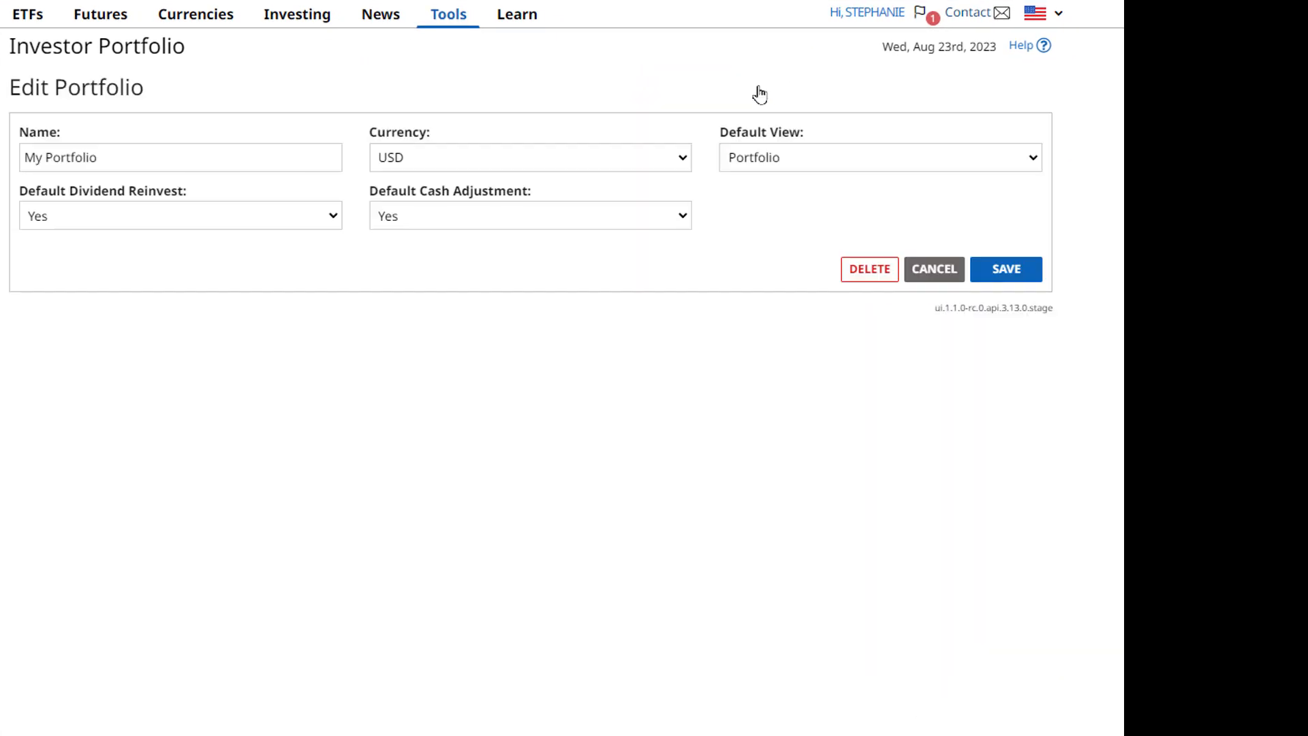
click(480, 218)
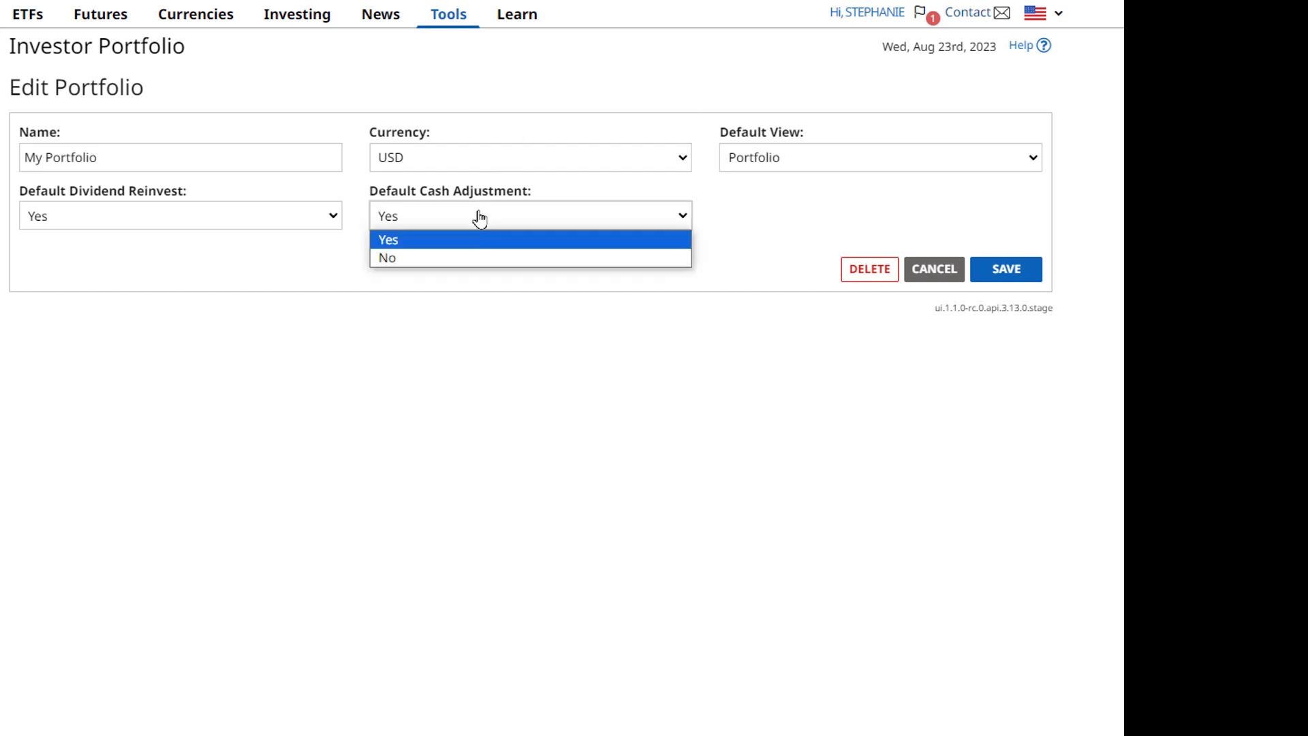
click(479, 218)
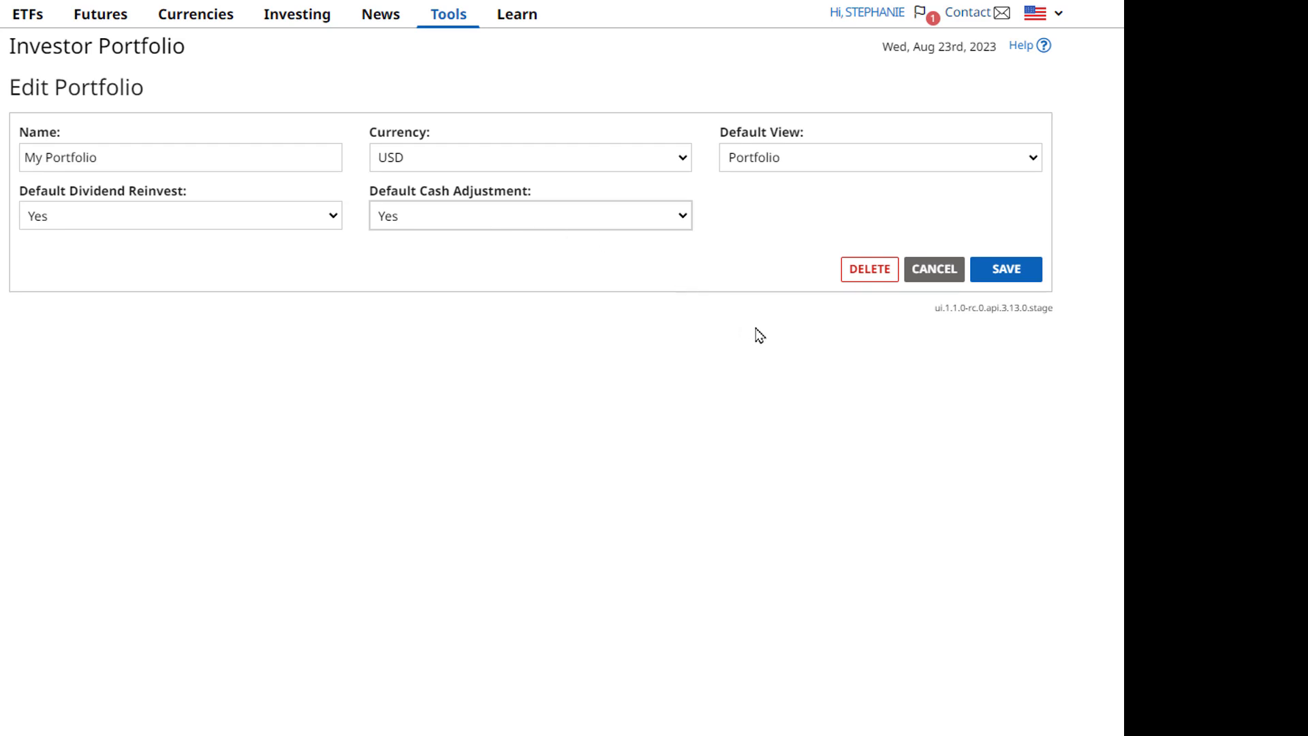
click(934, 269)
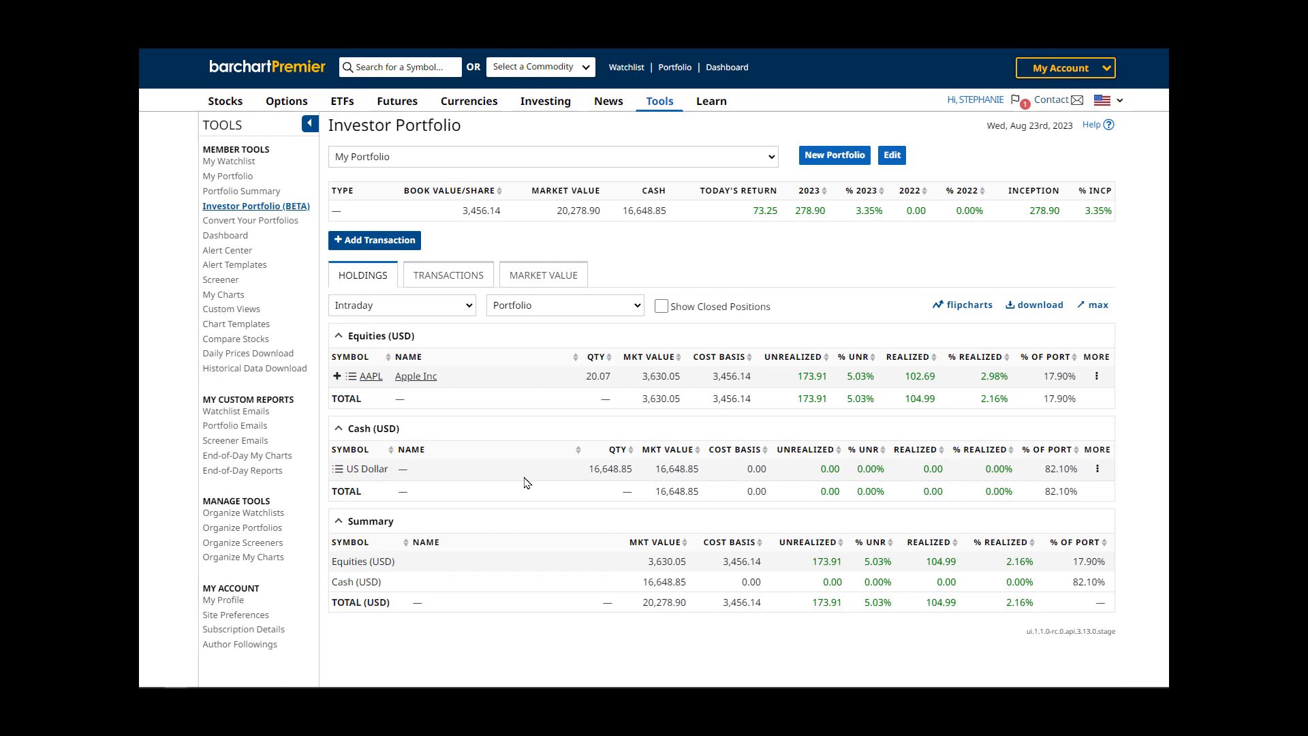
Add a cash transaction to My Portfolio that deposits 10000.00 USD
scroll(525, 482, down, 1)
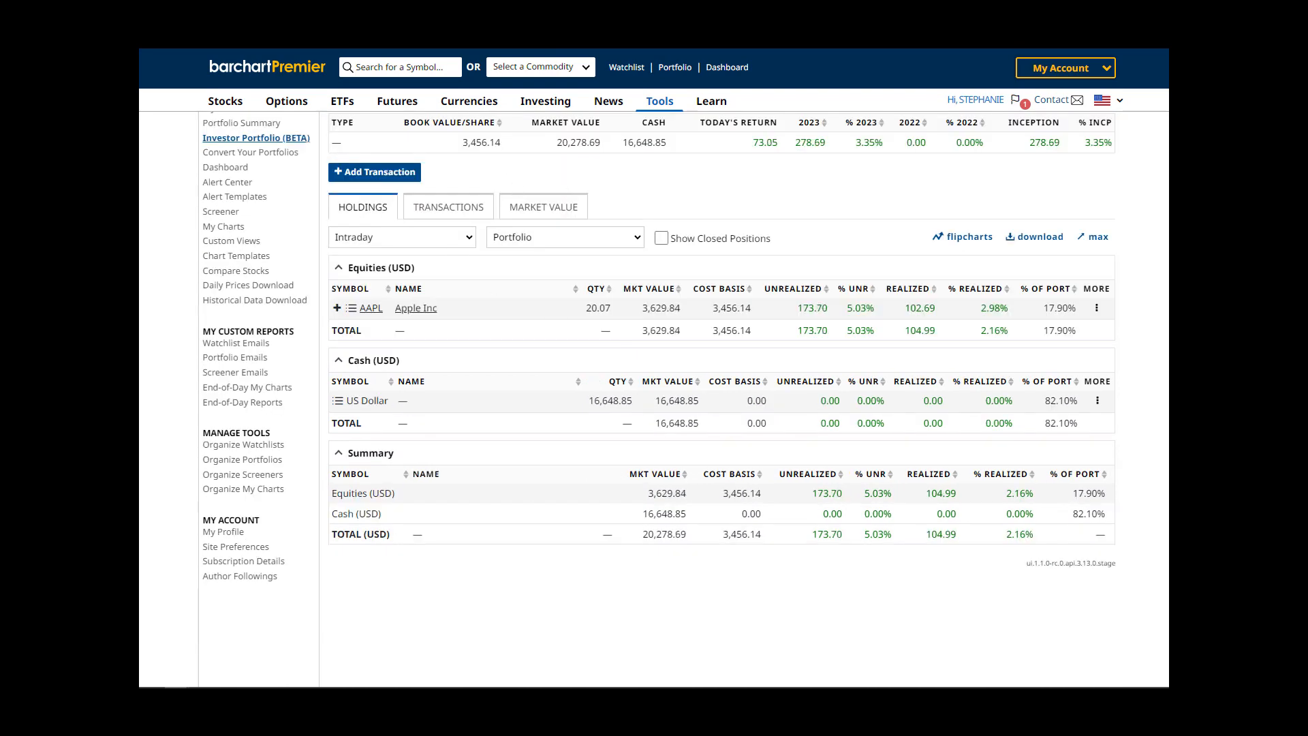
click(389, 173)
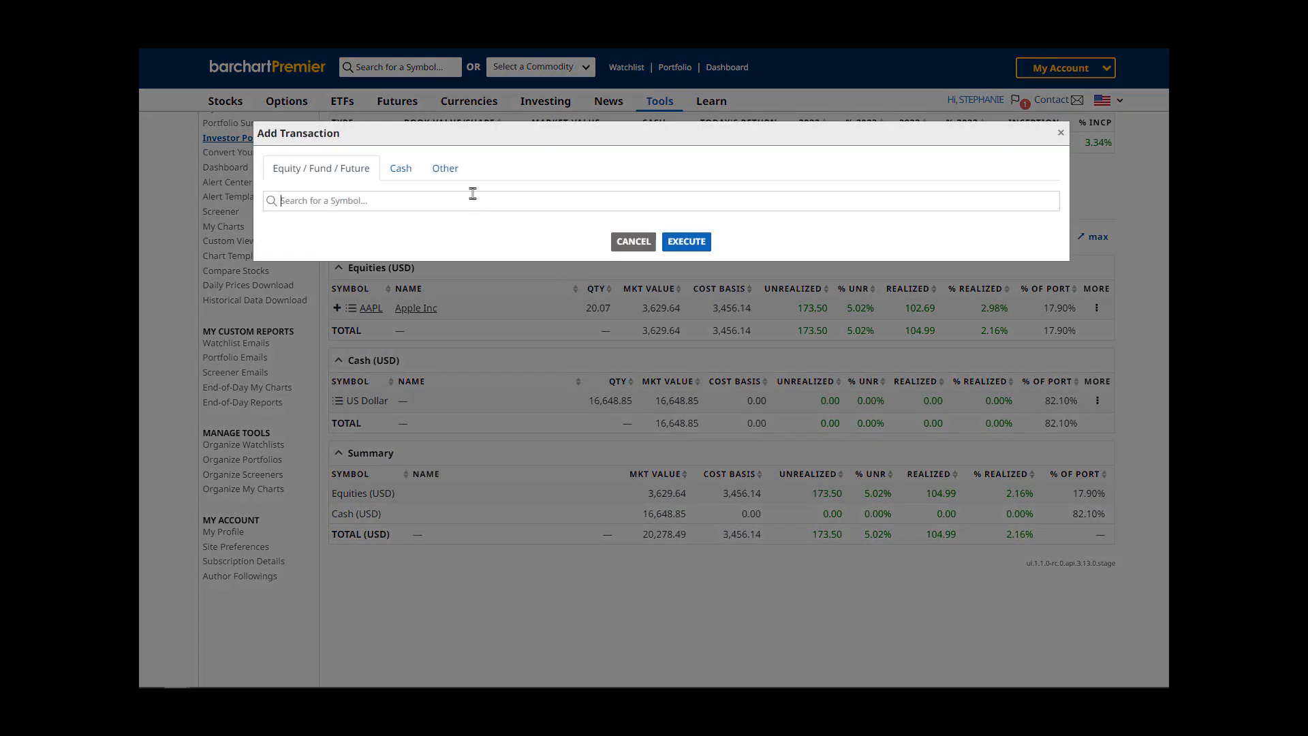
click(399, 170)
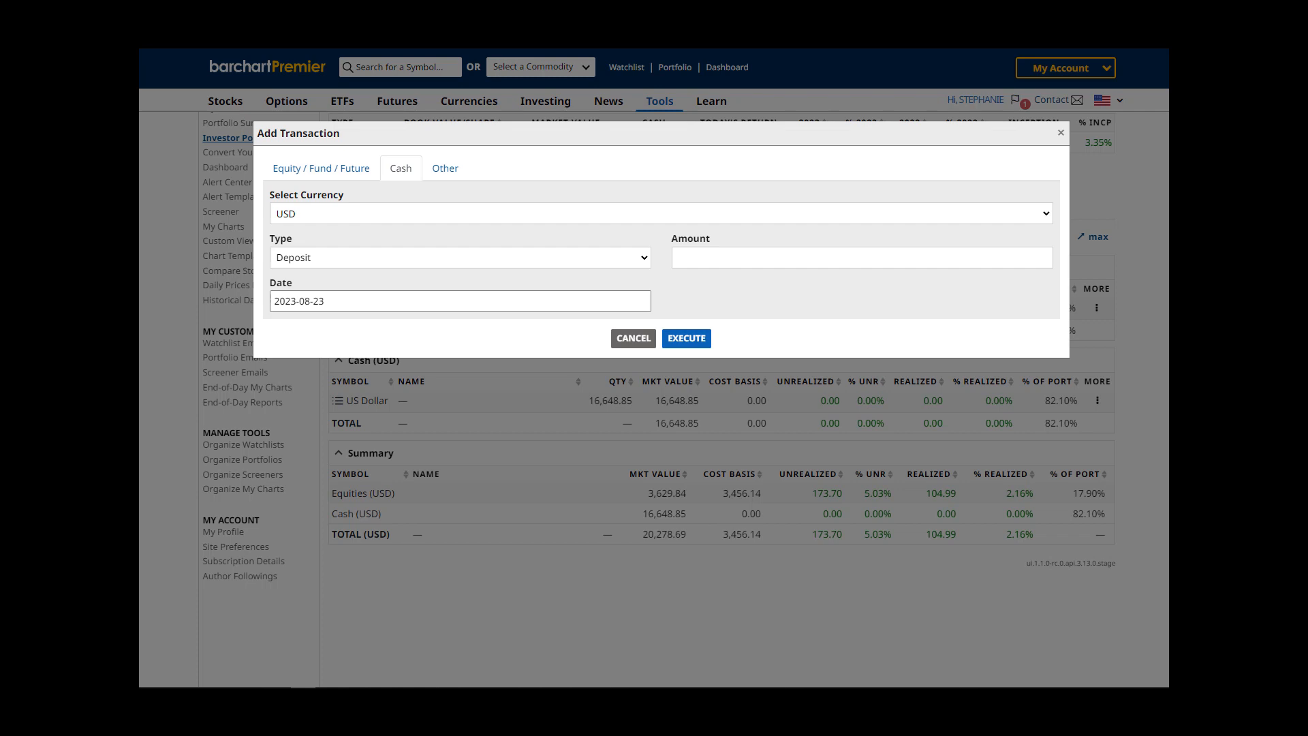
click(553, 263)
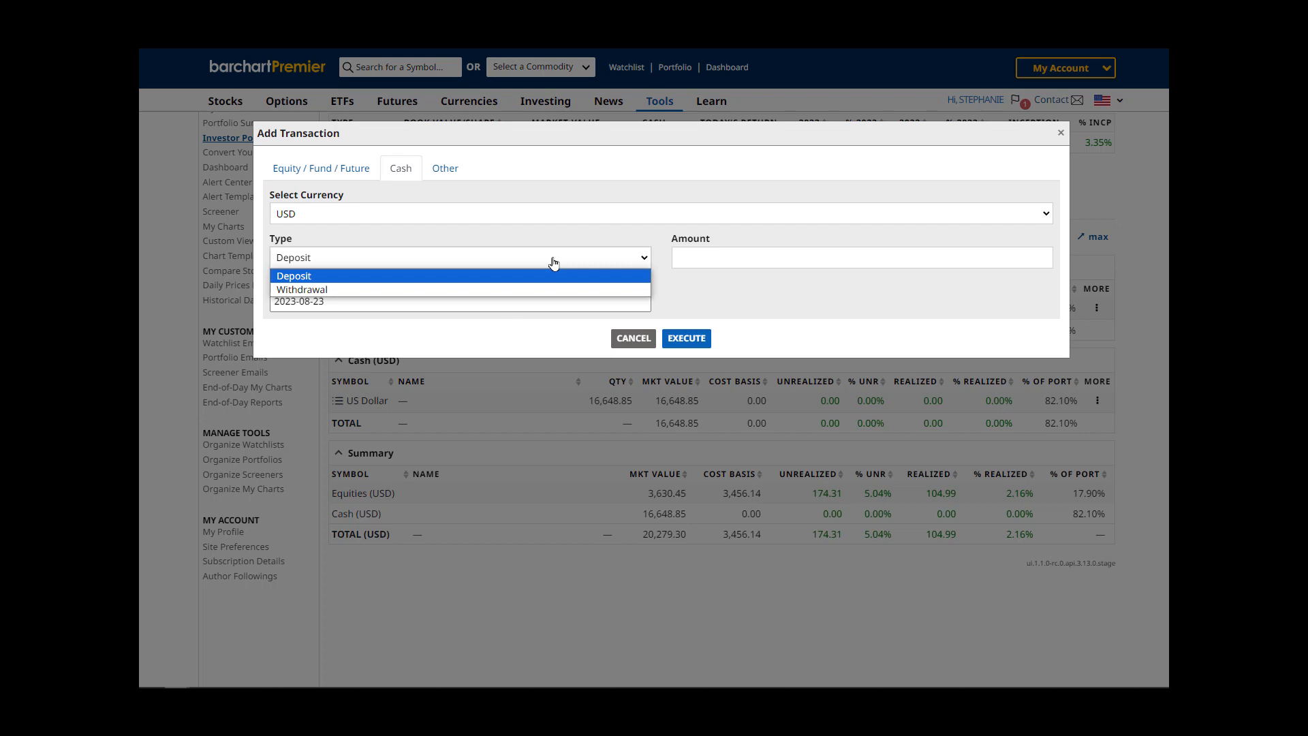
click(553, 263)
click(759, 256)
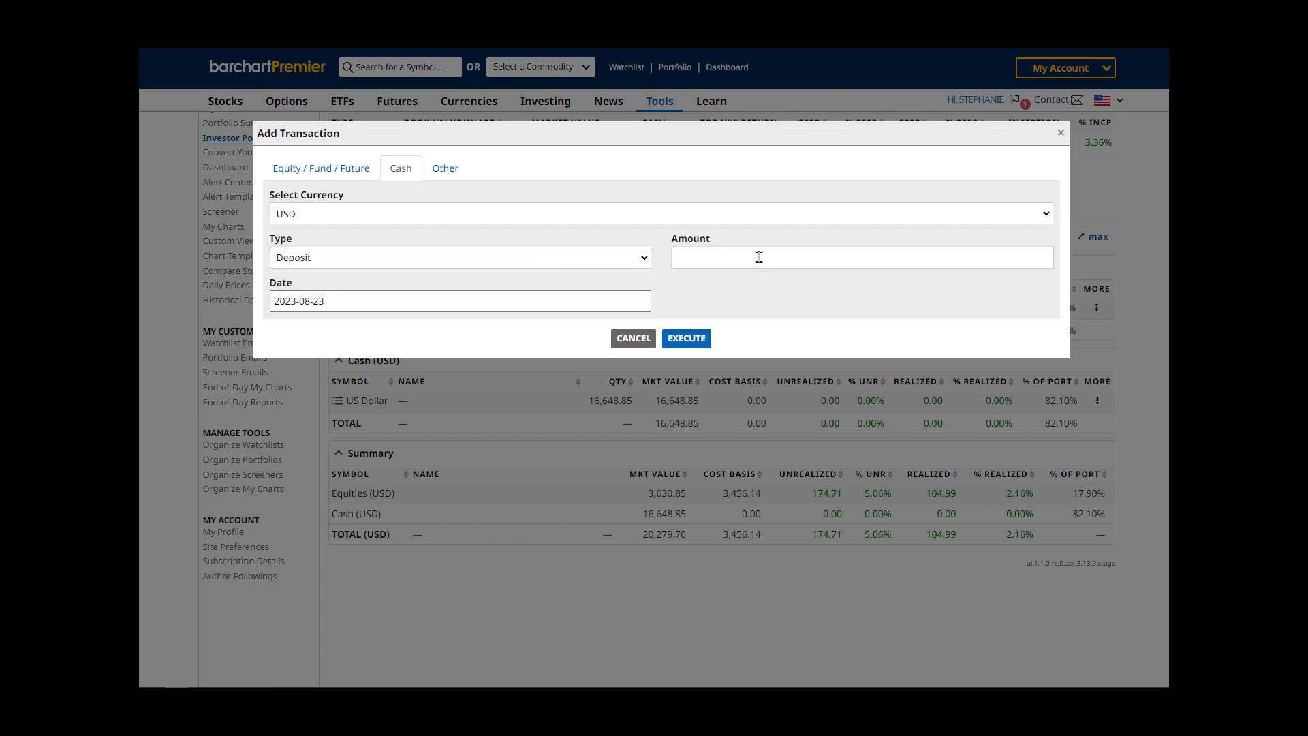
text(10000.00)
click(687, 338)
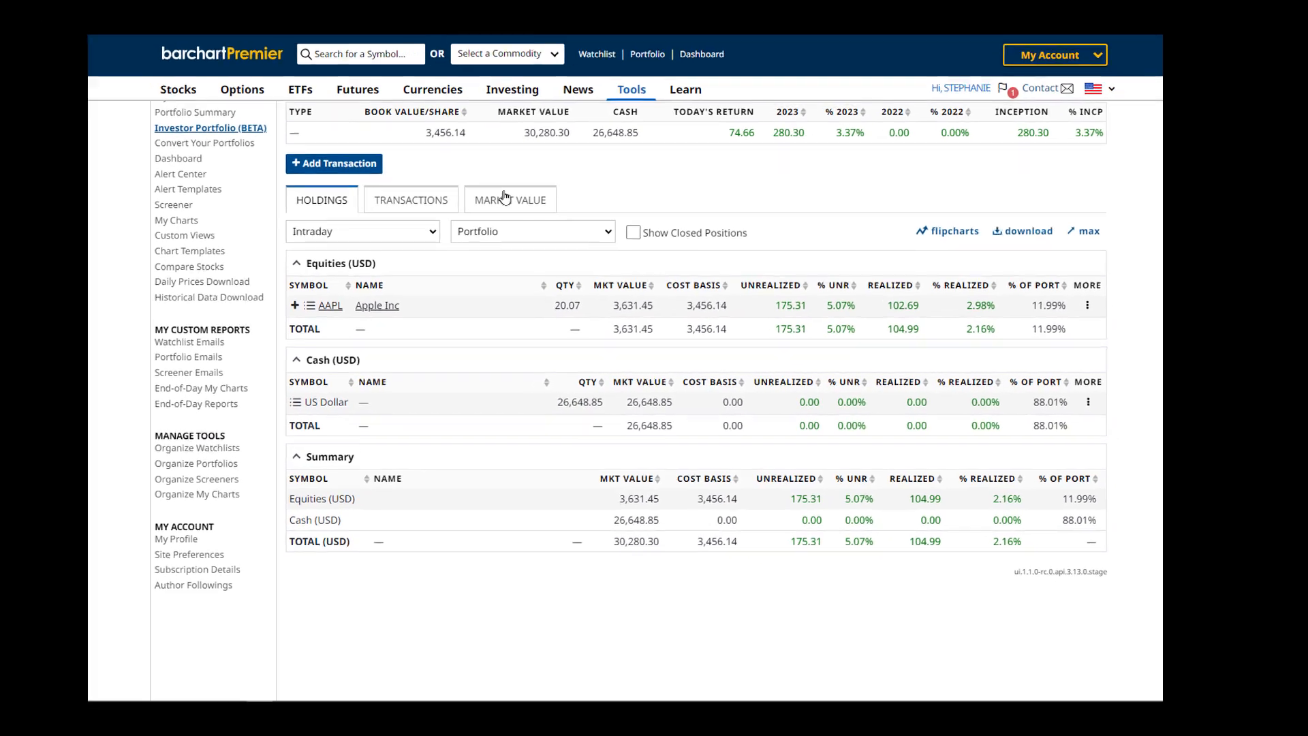
Add a buy transaction for 10 shares of IBM (International Business Machines) at 142.72 with no fees
click(340, 163)
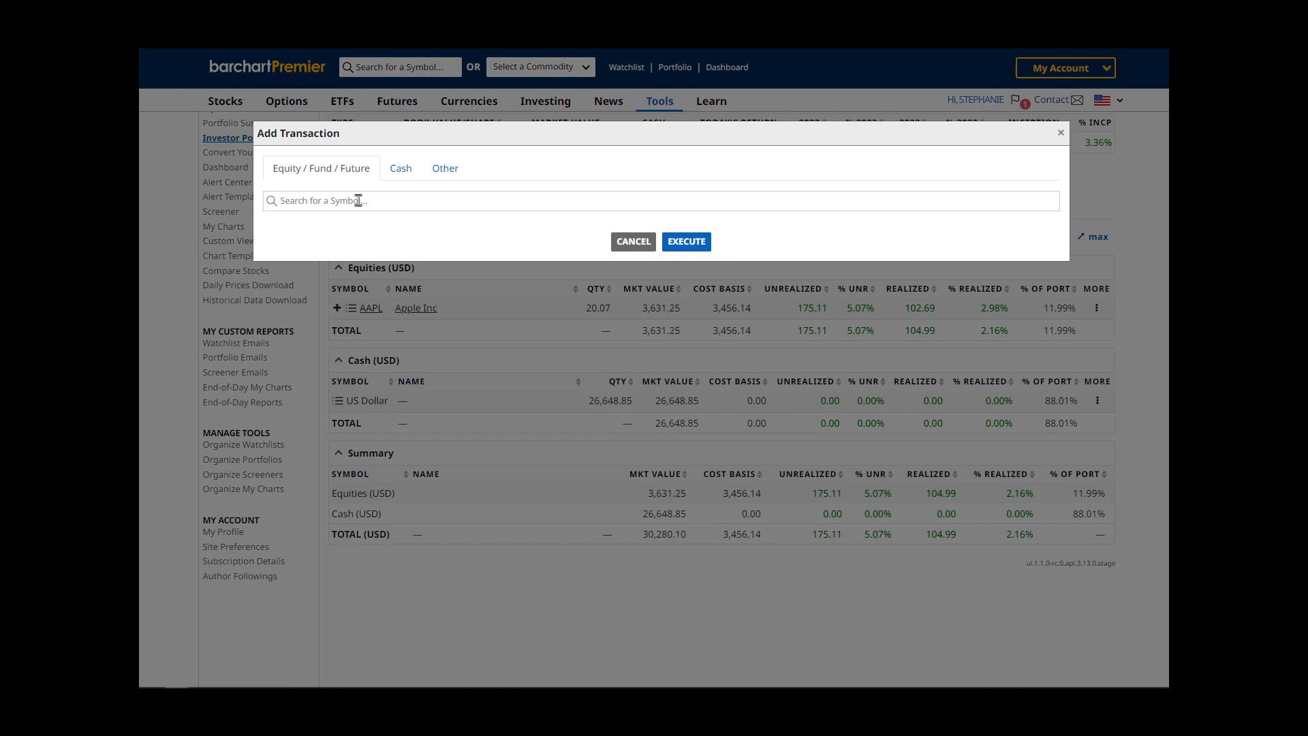
text(ibm)
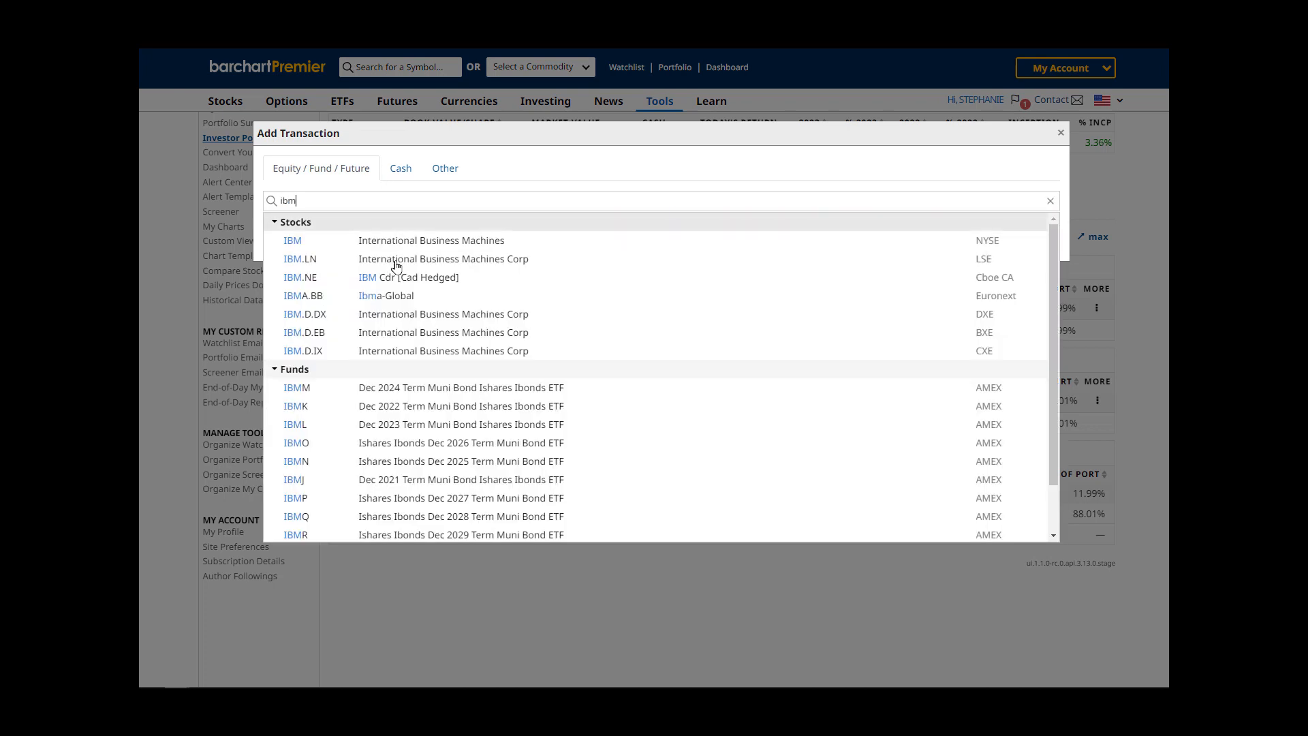
click(403, 242)
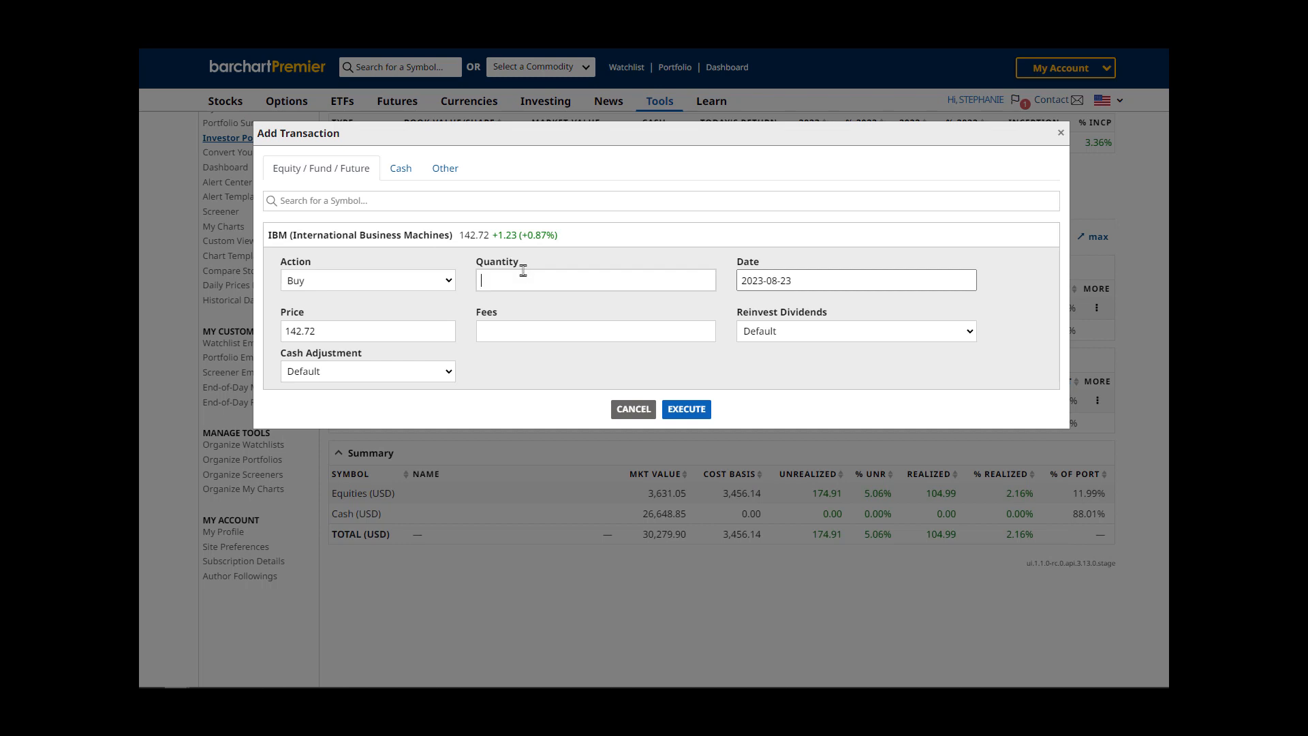
text(10)
click(533, 333)
click(686, 411)
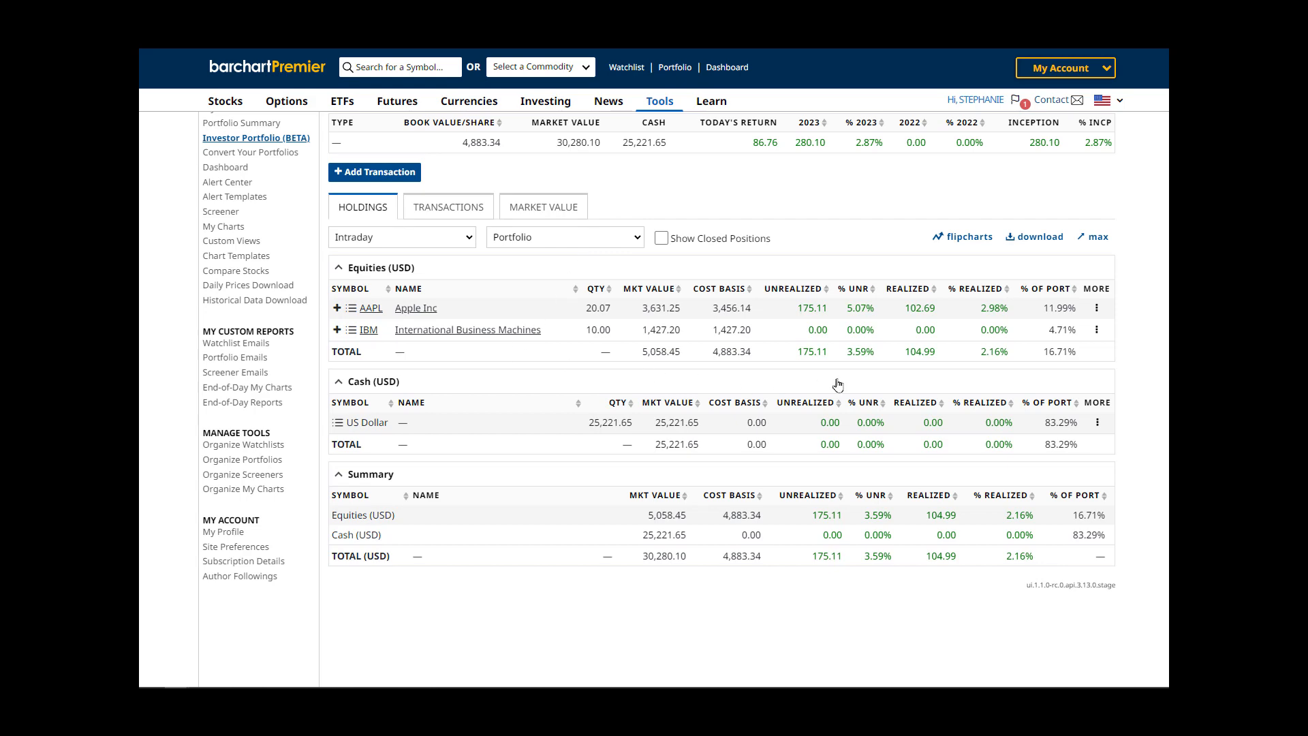
Close the IBM position by selling all 10 shares at 142.72
click(1097, 332)
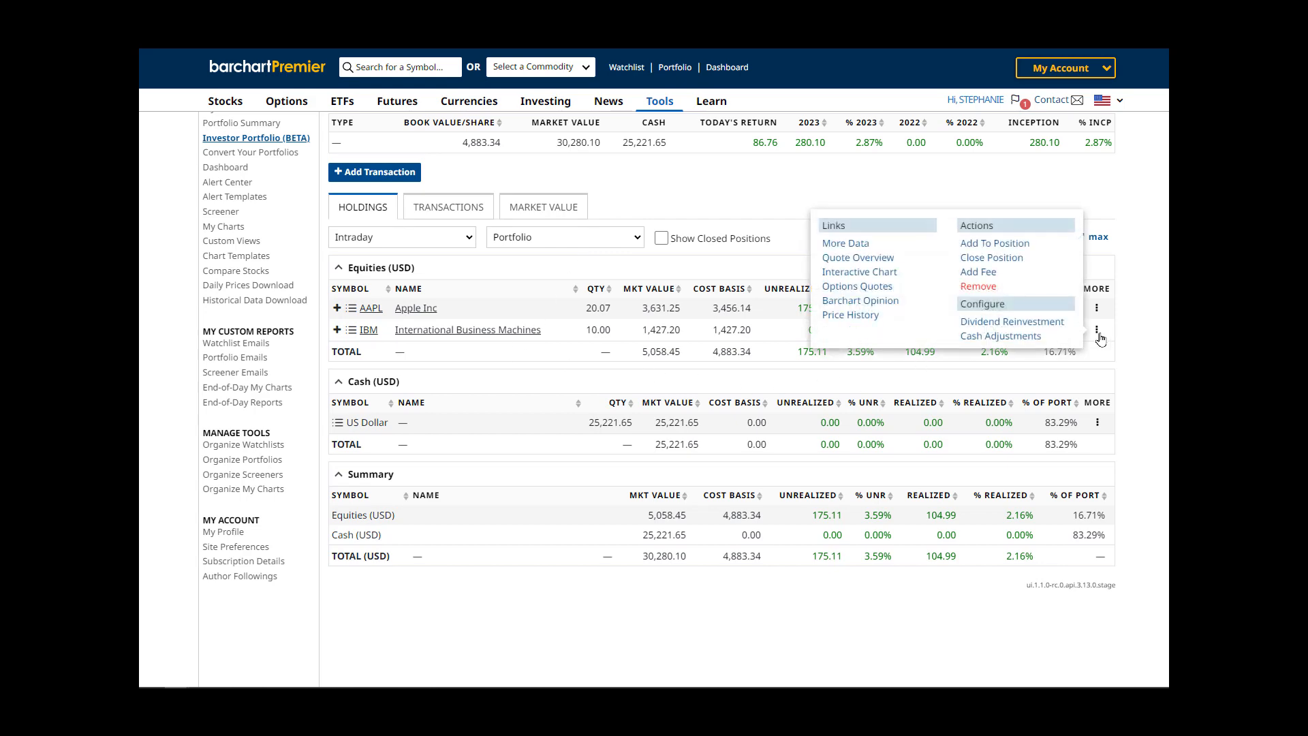
click(1010, 265)
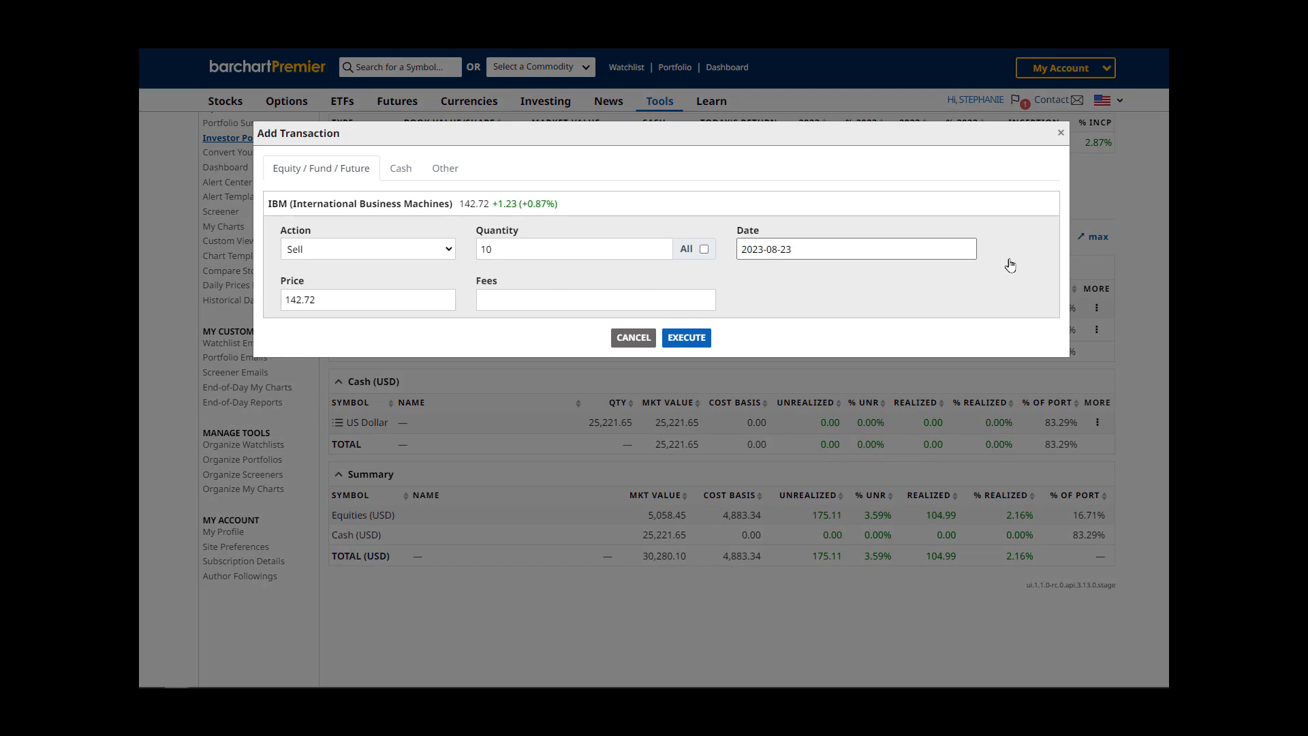
click(686, 338)
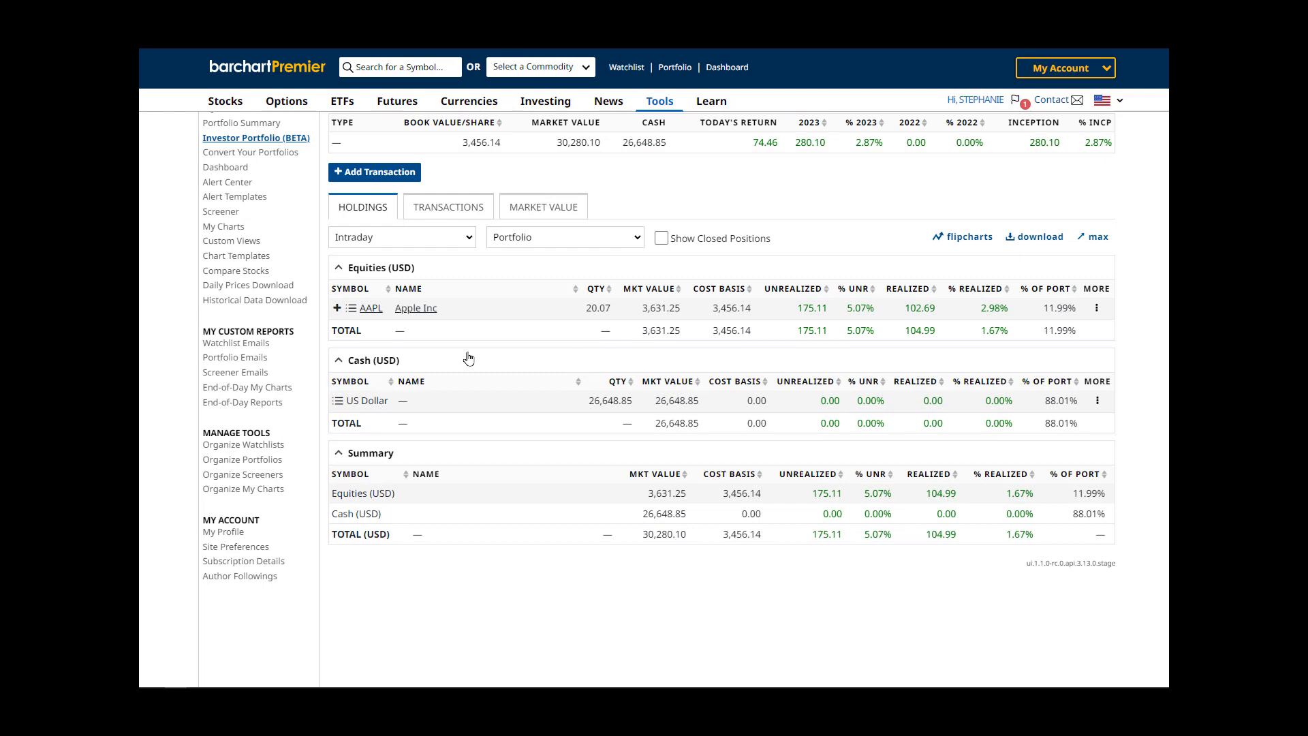
Review the US Dollar cash transaction history for credits, debits and deposits, and close it
click(337, 402)
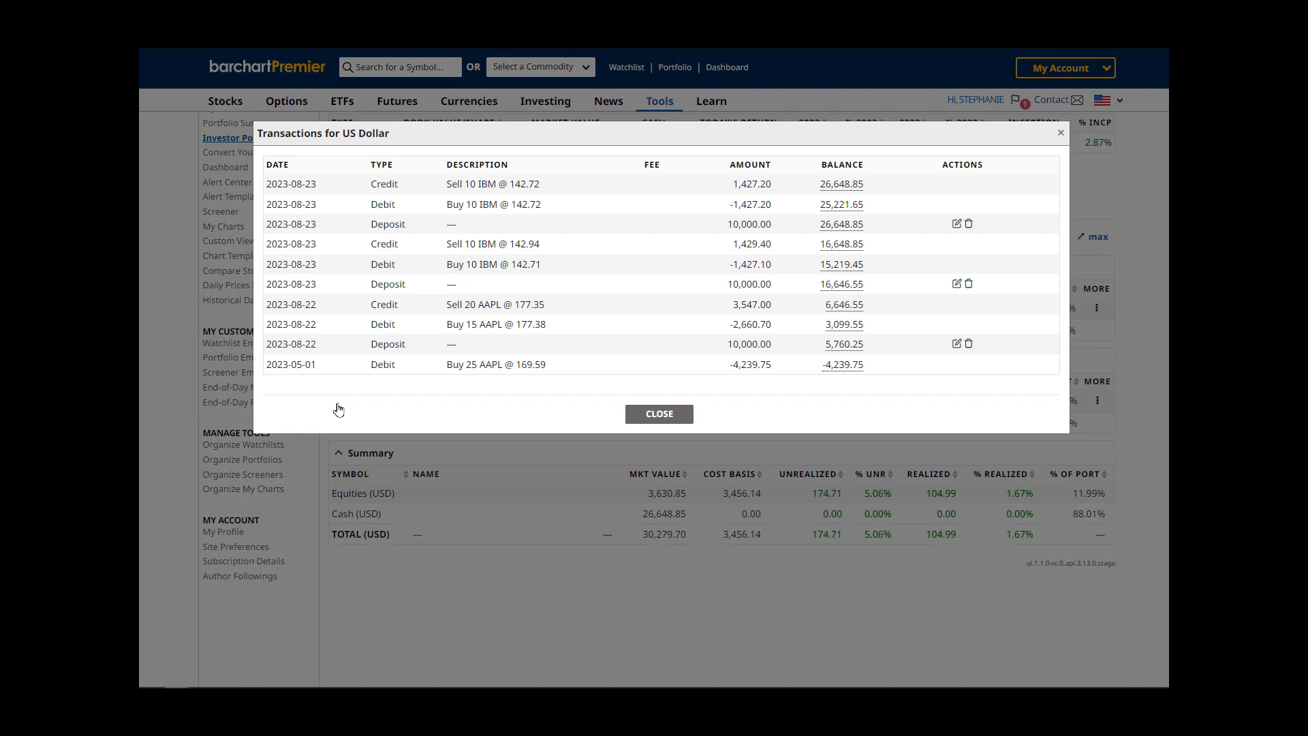
click(677, 418)
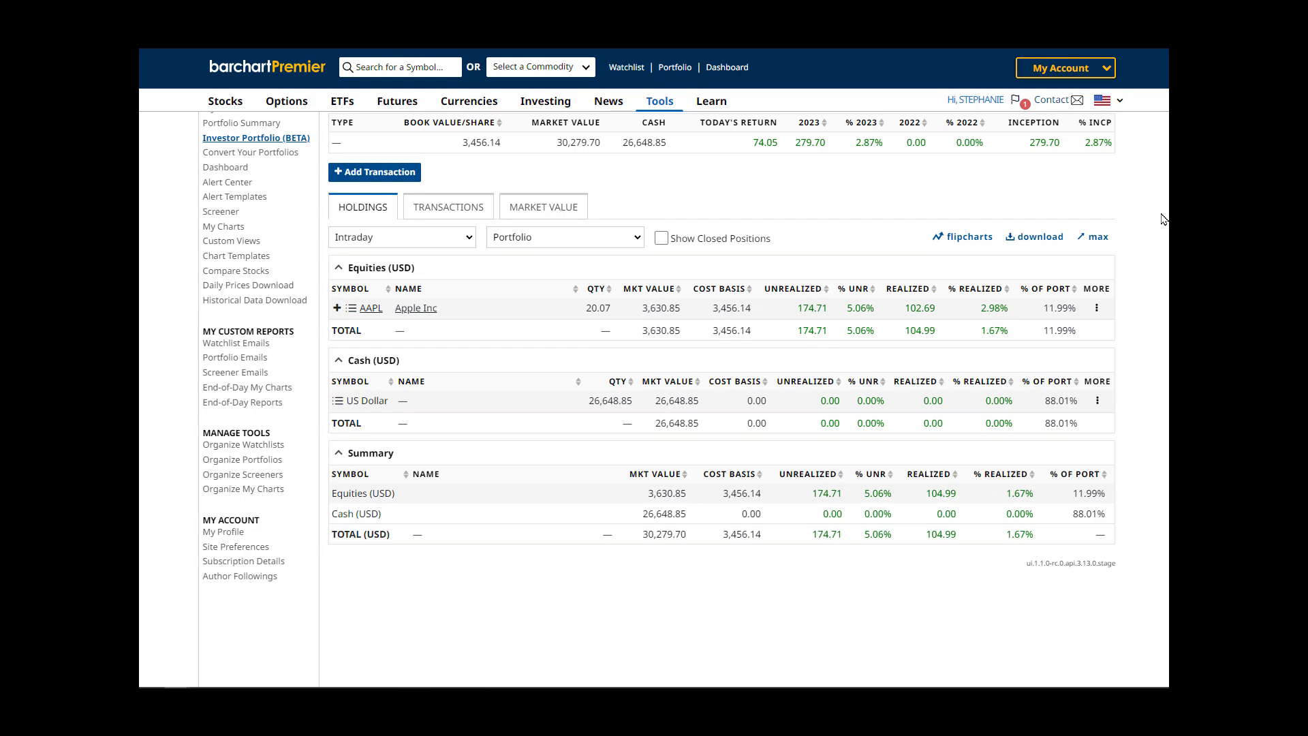
Add a USD buy transaction for an other-type asset named "art" with price 2000.00 and quantity 1
click(410, 178)
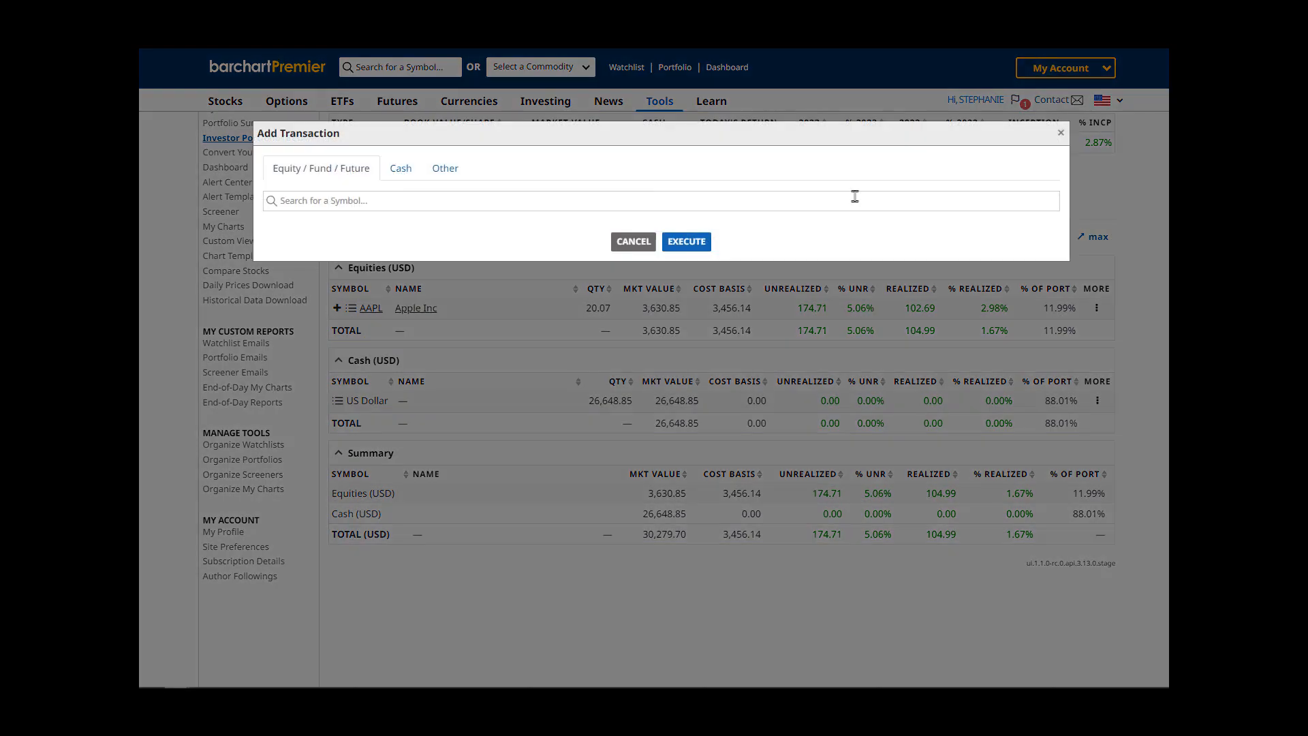
click(444, 170)
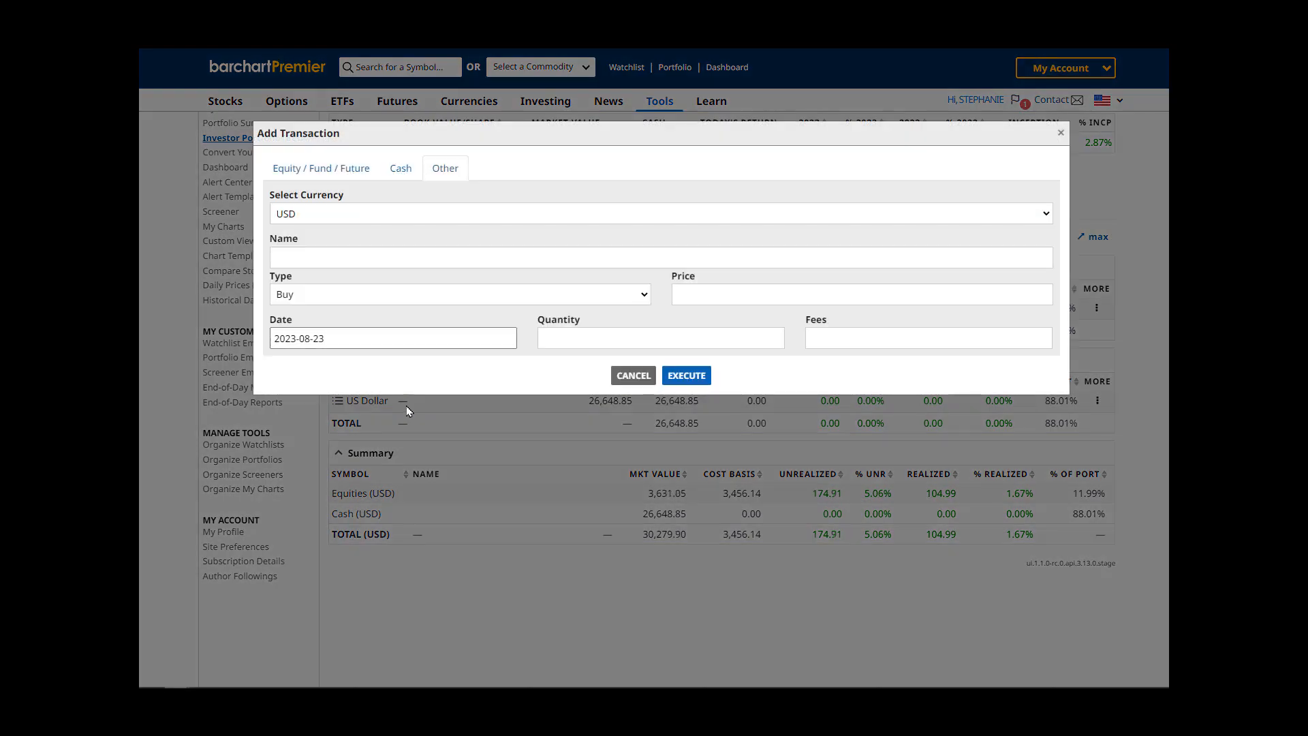
click(420, 261)
text(art)
click(386, 301)
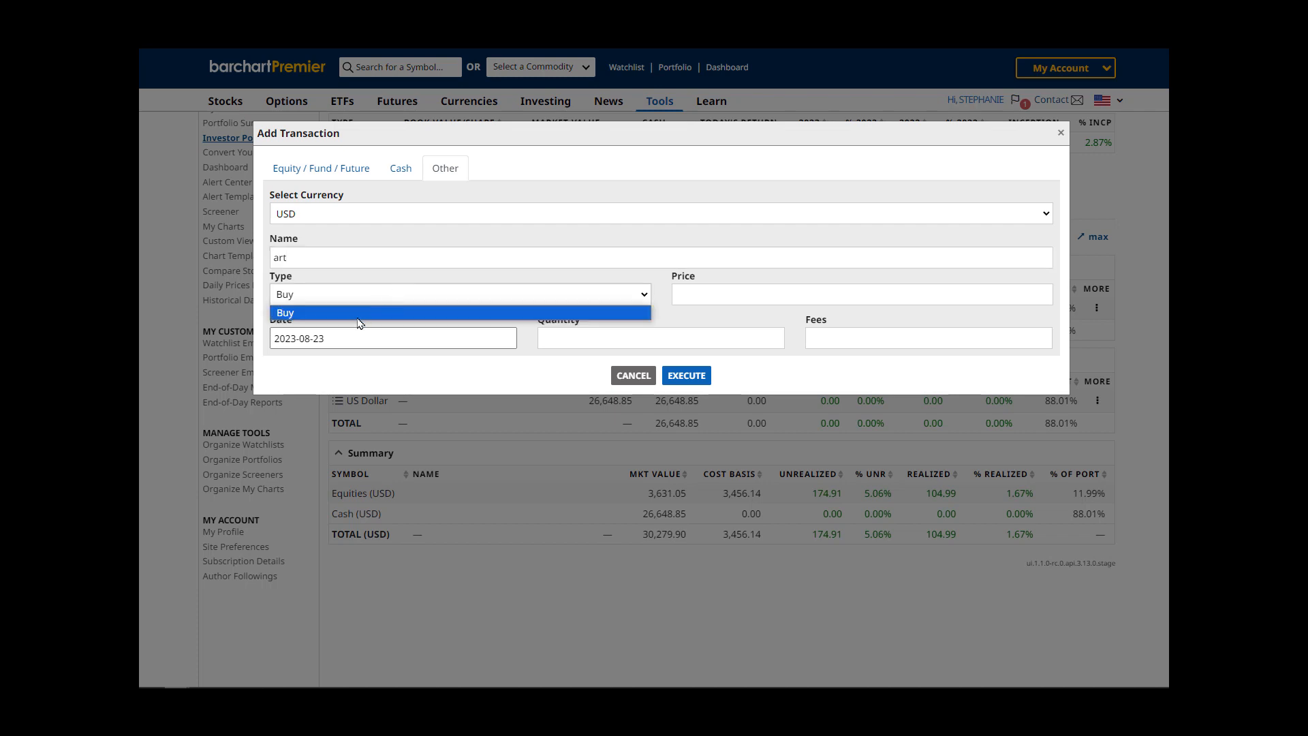
click(327, 300)
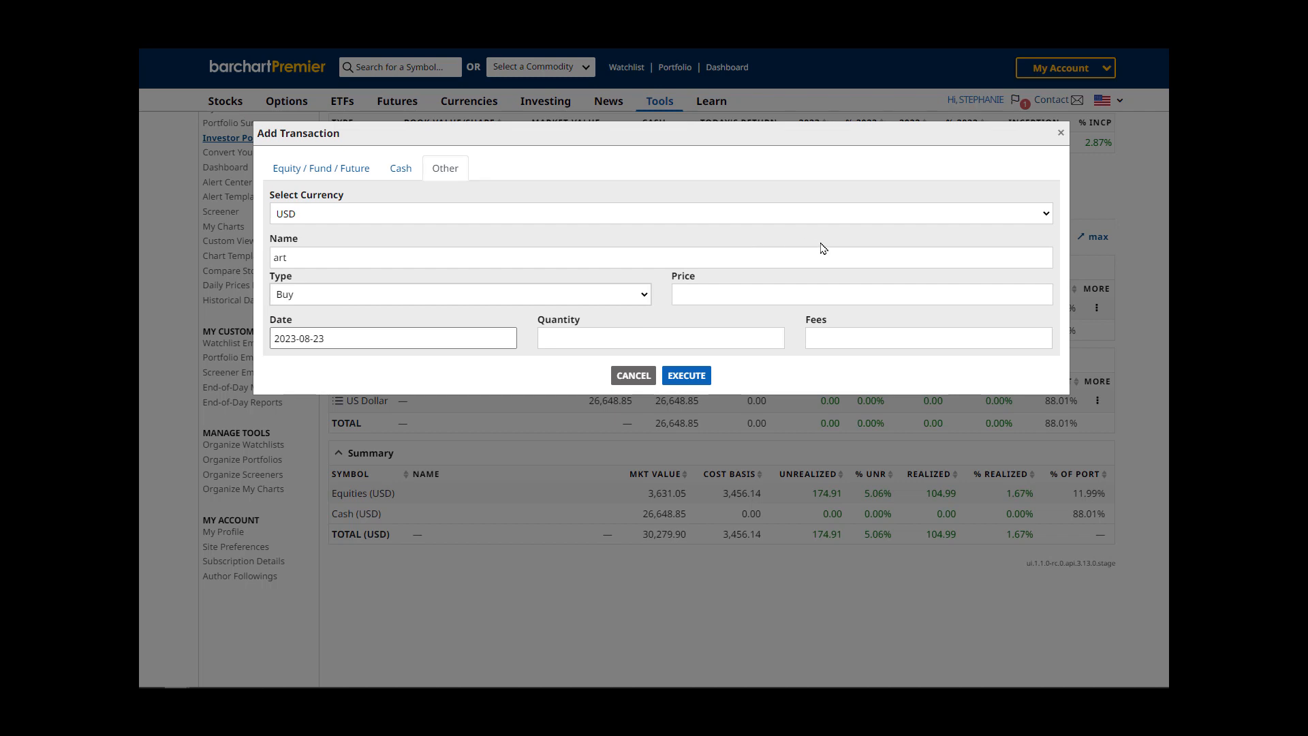
click(762, 291)
text(2000.00)
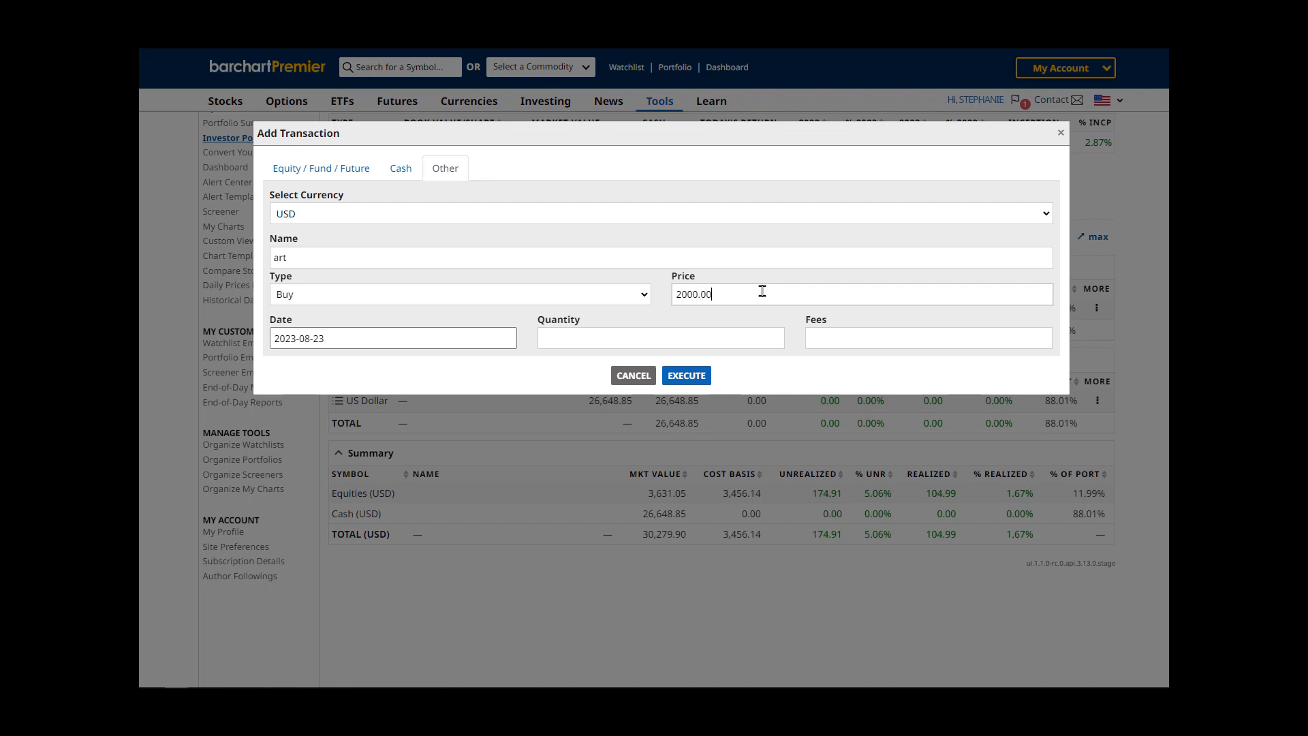
click(607, 336)
text(1)
click(696, 375)
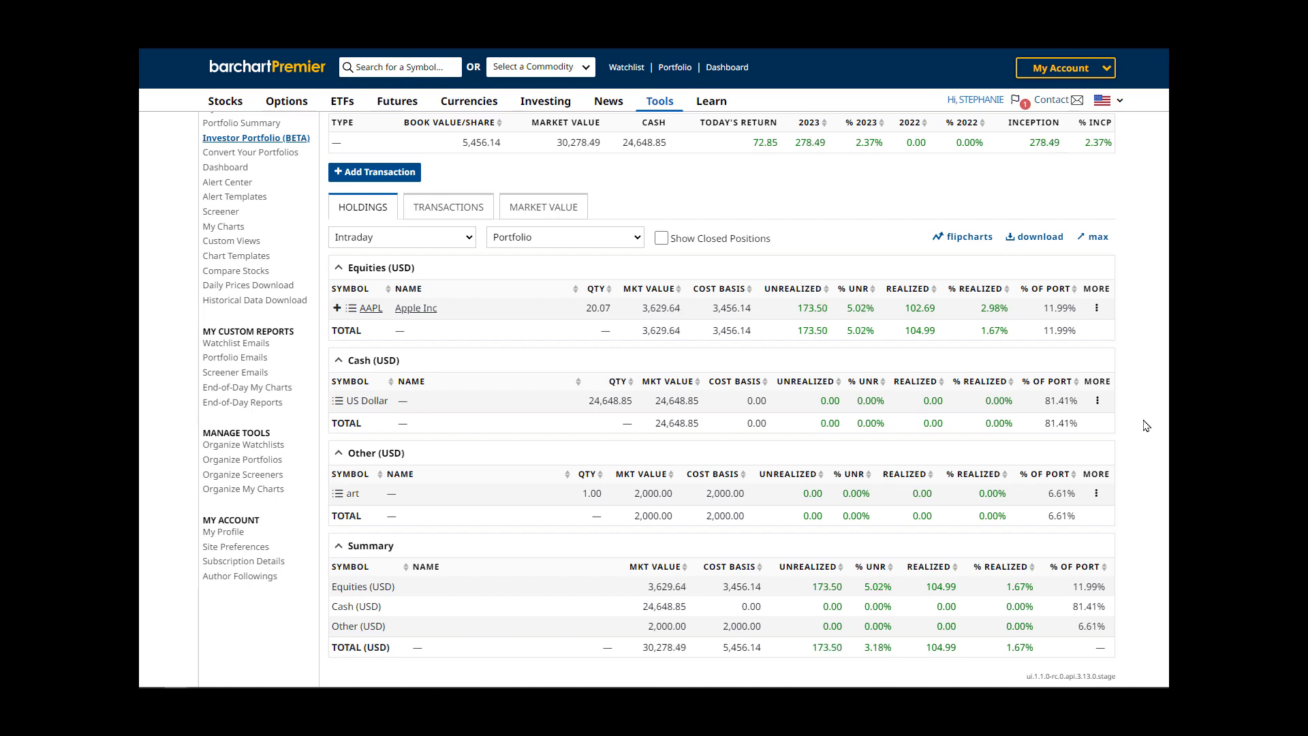
Enter a per-unit valuation of 3000 for the art holding
click(1096, 496)
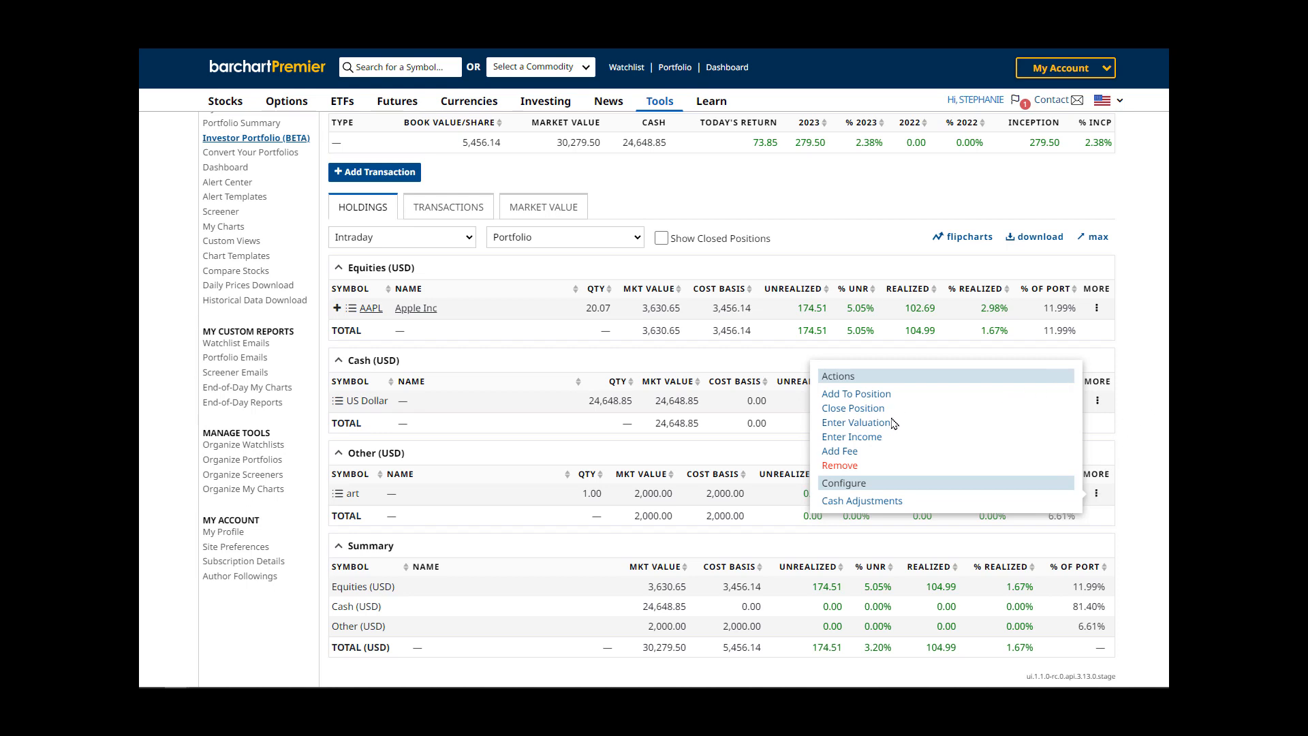
click(856, 423)
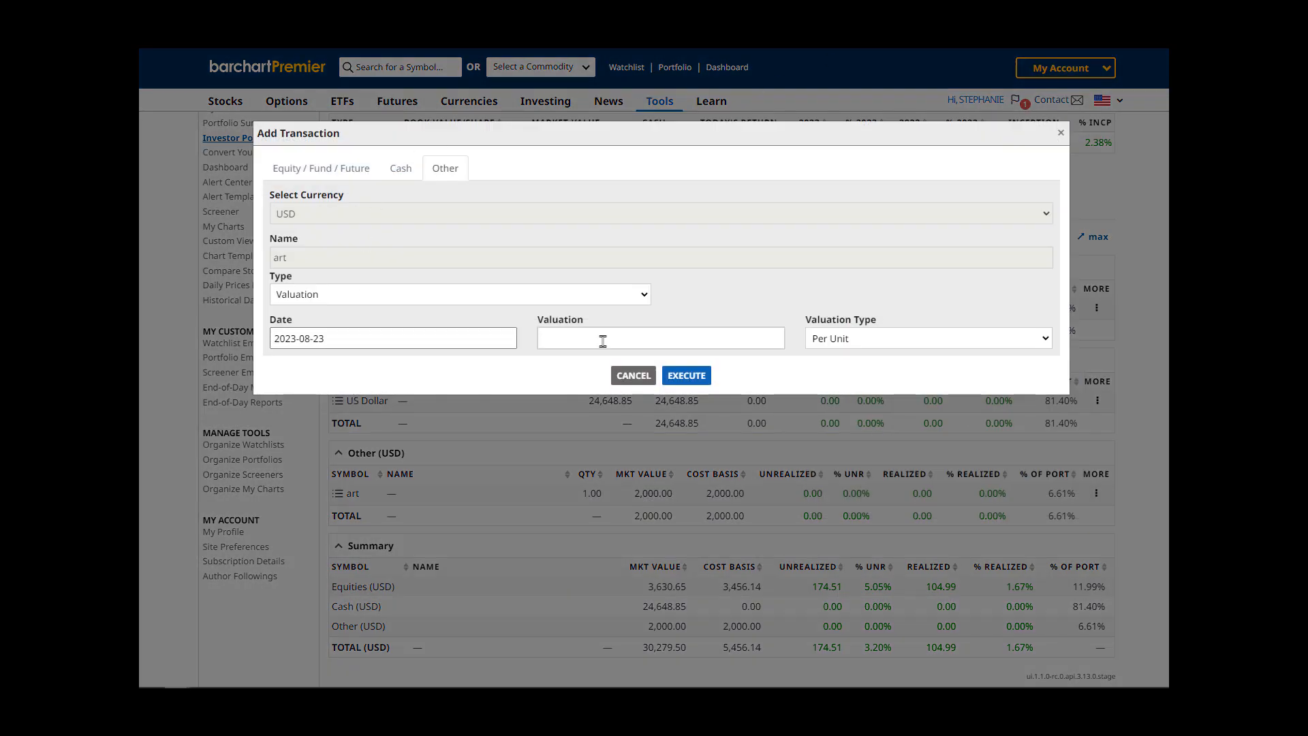
text(3000)
click(688, 375)
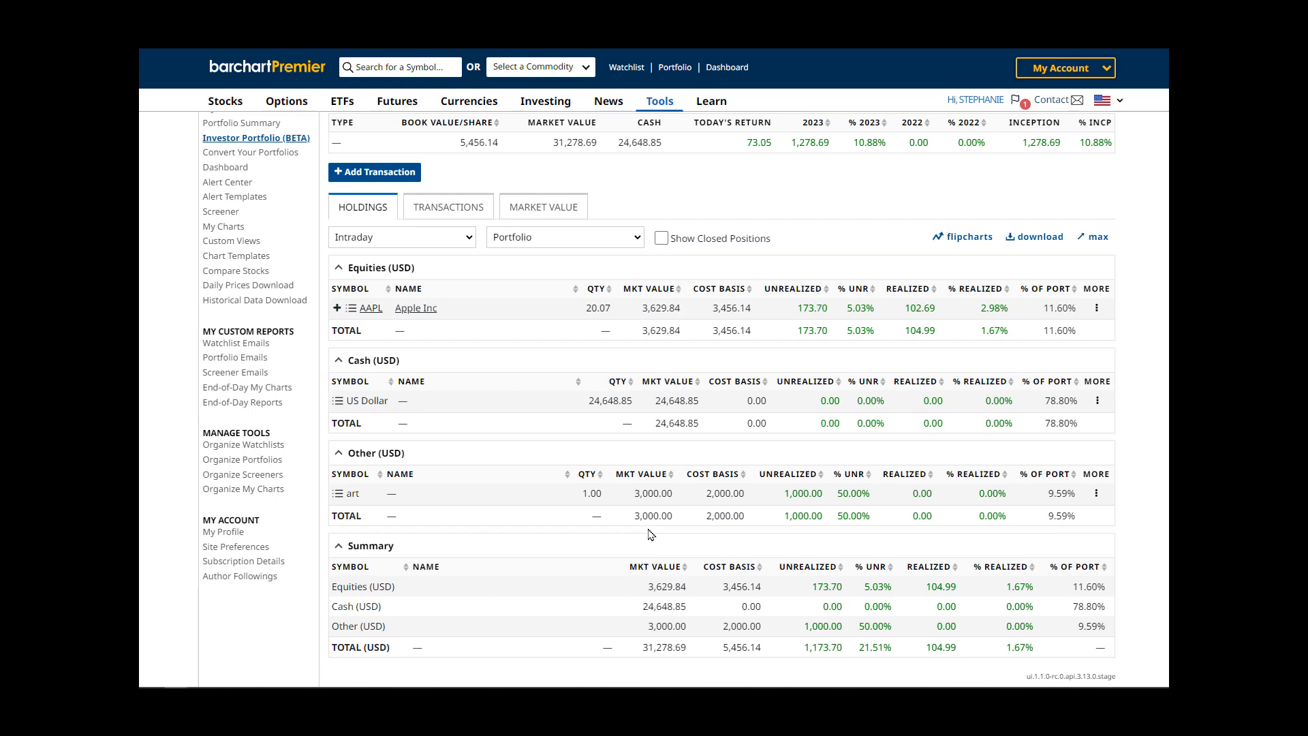
Switch from My Portfolio to the All Portfolios (summary view)
scroll(799, 209, up, 1)
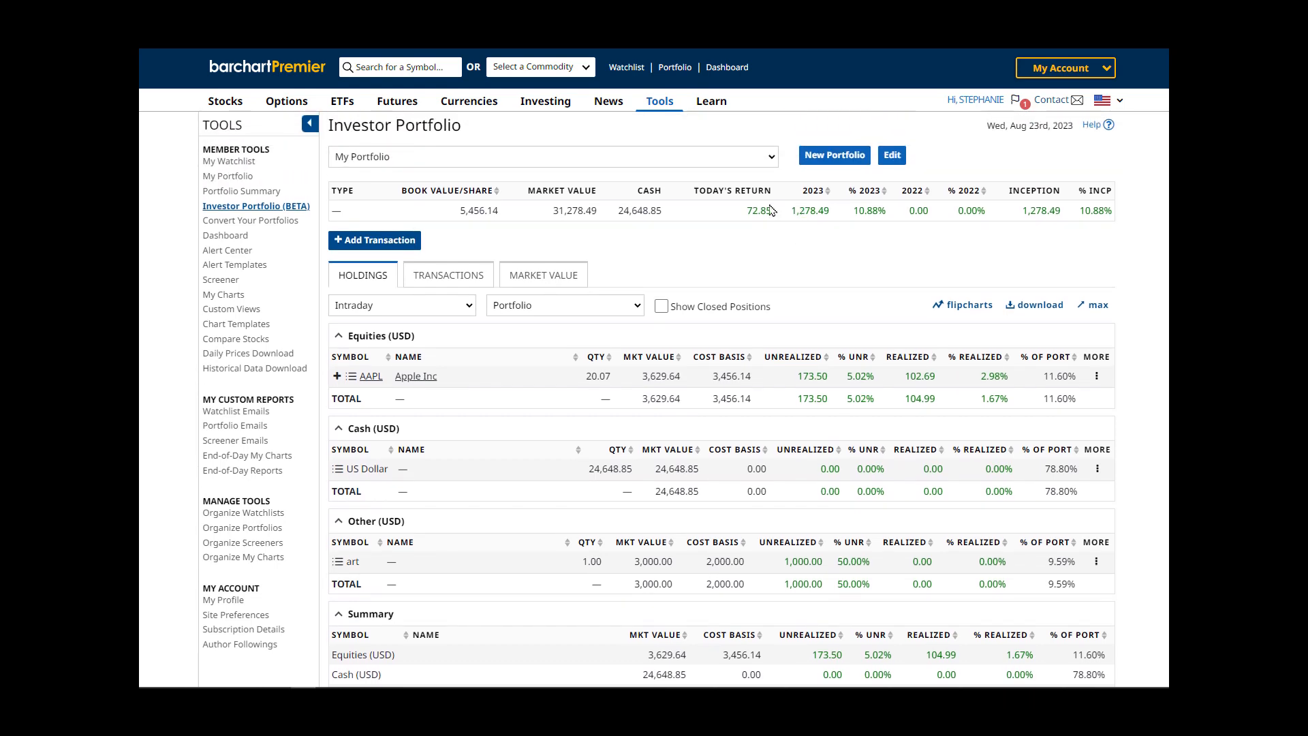
click(456, 158)
click(453, 175)
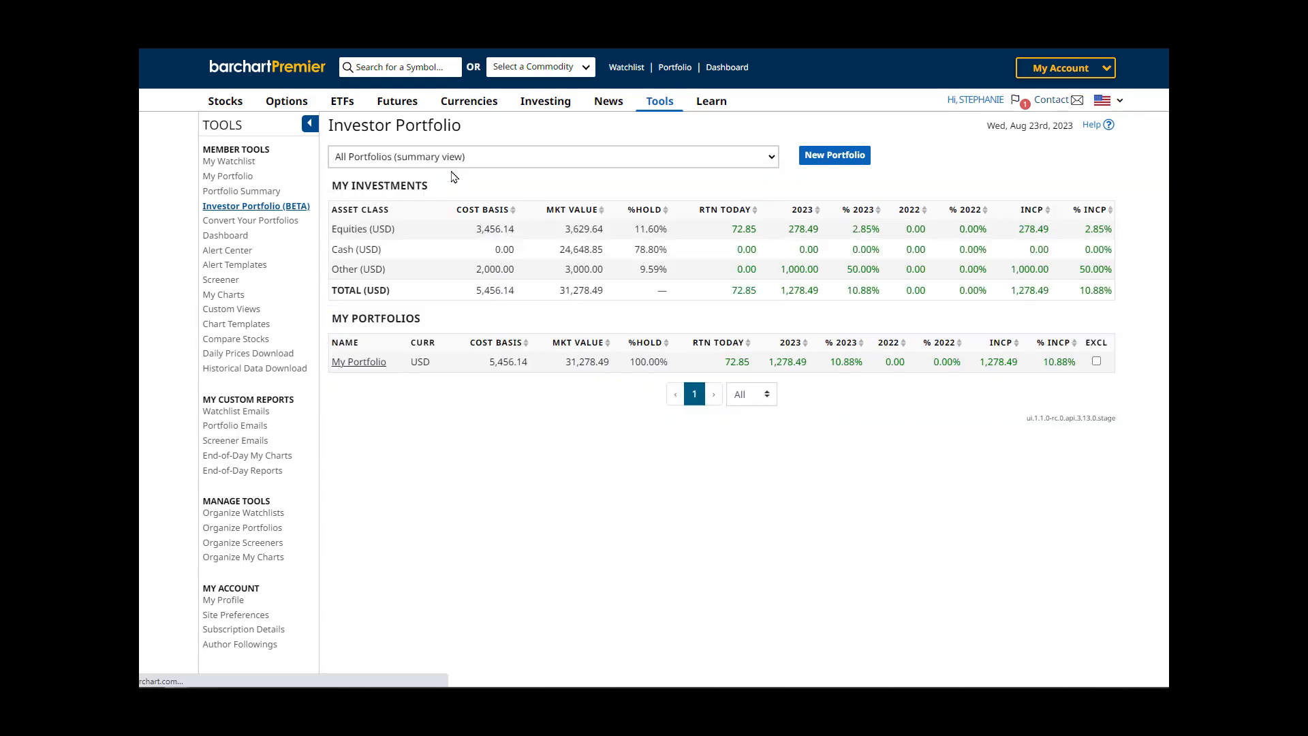